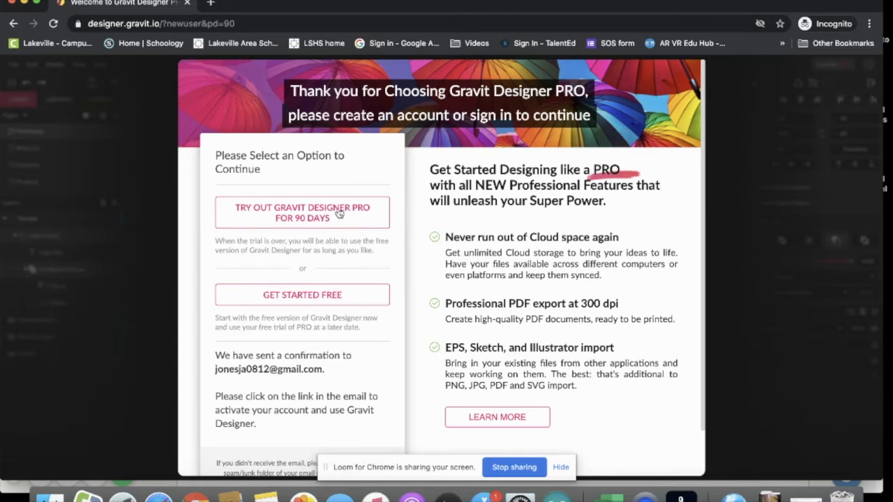
Choose to try out Gravit Designer PRO for 90 days
{"action": "left_click", "coordinate": [334, 218]}
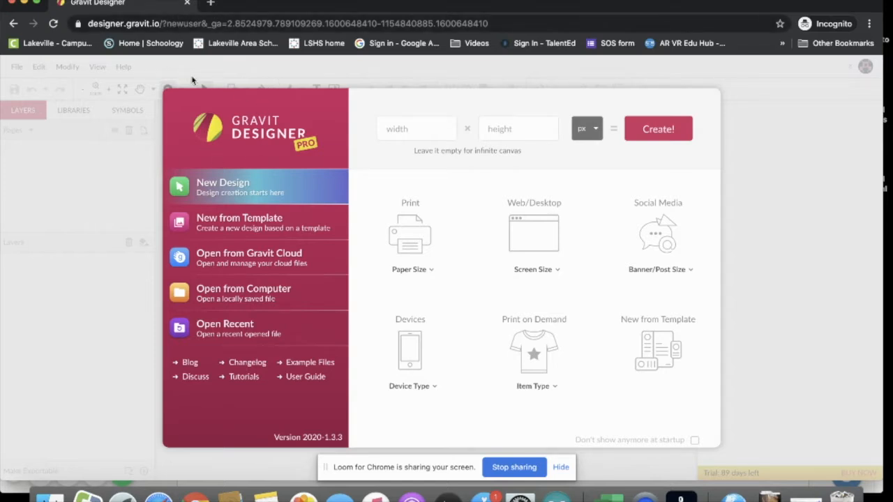
Search the web for "gravit", open the Gravit Designer website and start the online designer from there
{"action": "left_click", "coordinate": [216, 23]}
{"action": "type", "text": "gravit"}
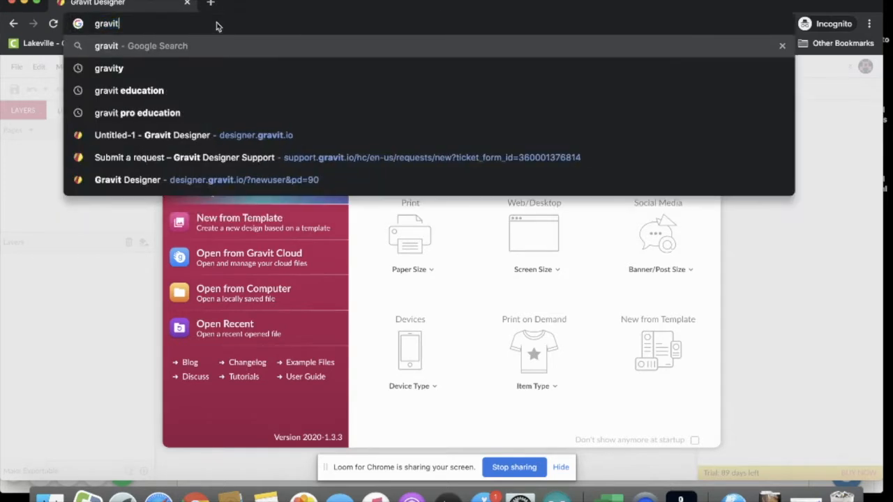
{"action": "key", "text": "Return"}
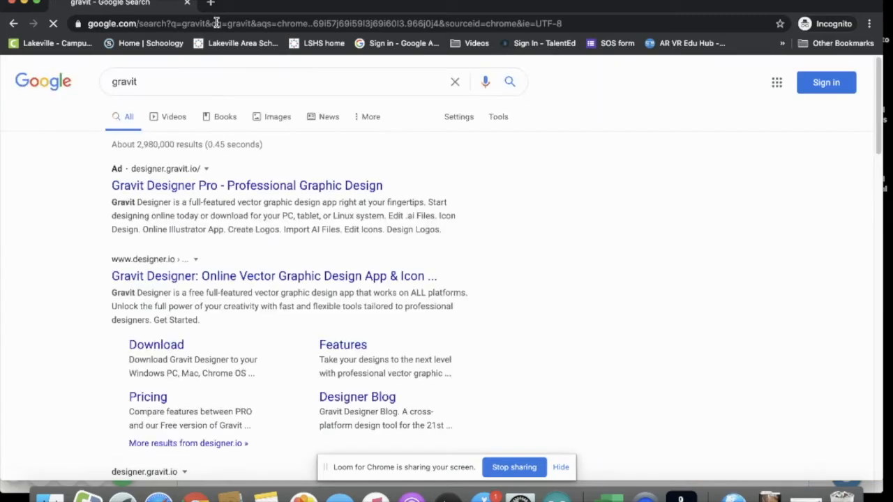
{"action": "left_click", "coordinate": [200, 278]}
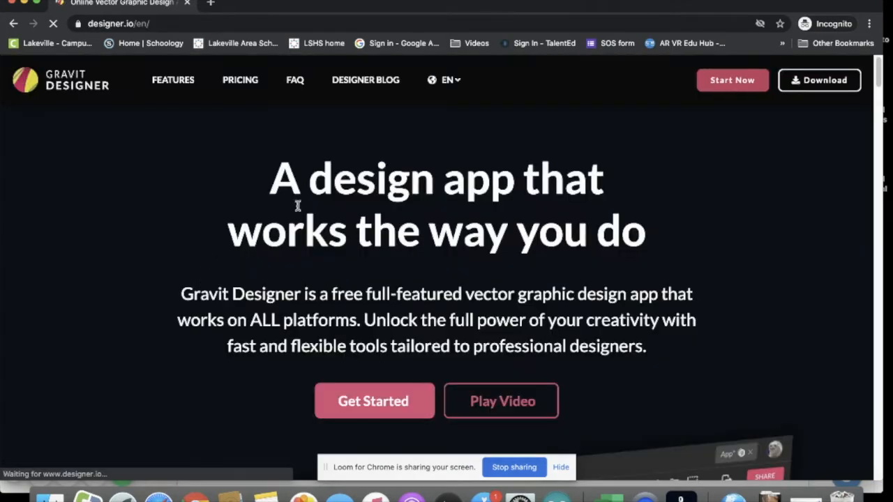
{"action": "left_click", "coordinate": [717, 84]}
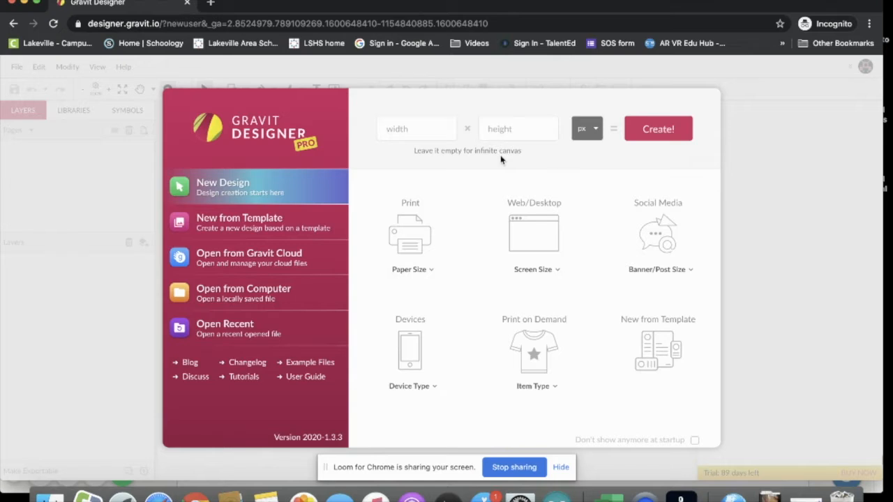
Create a new design 24 in wide and 12 in high, and dismiss both browser address suggestions
{"action": "left_click", "coordinate": [594, 129]}
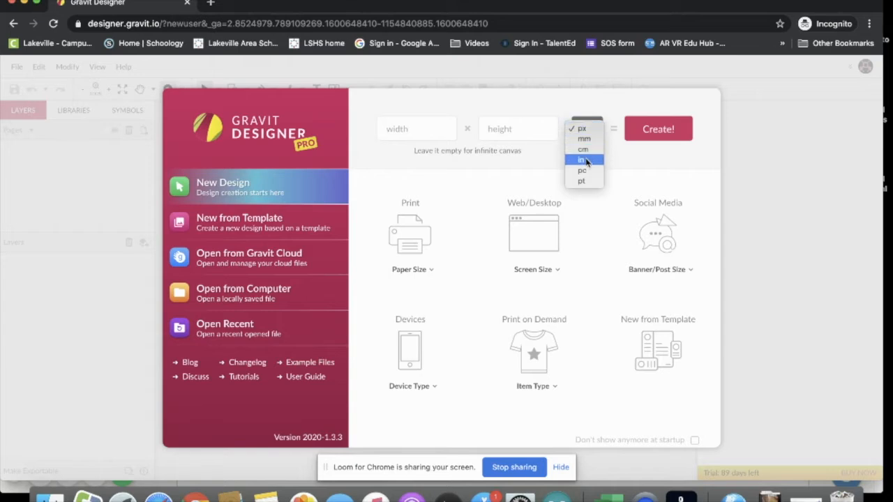
{"action": "left_click", "coordinate": [586, 160]}
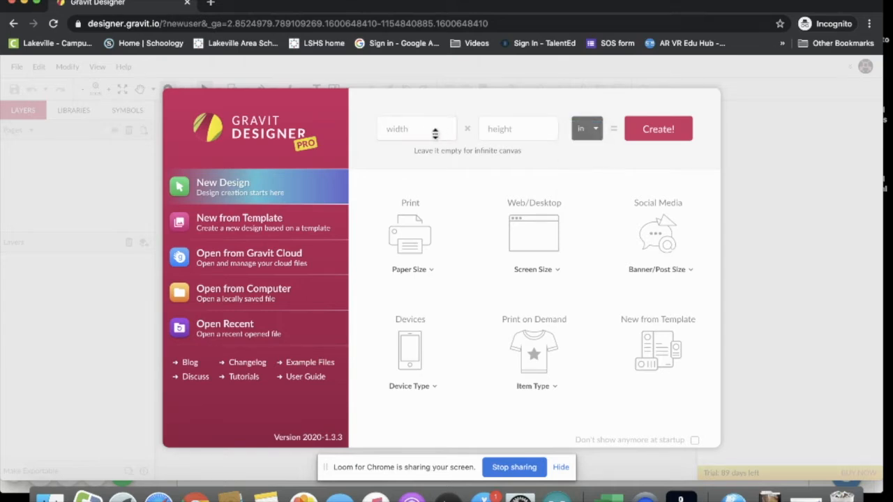
{"action": "left_click", "coordinate": [427, 132]}
{"action": "type", "text": "24"}
{"action": "key", "text": "Tab"}
{"action": "type", "text": "1"}
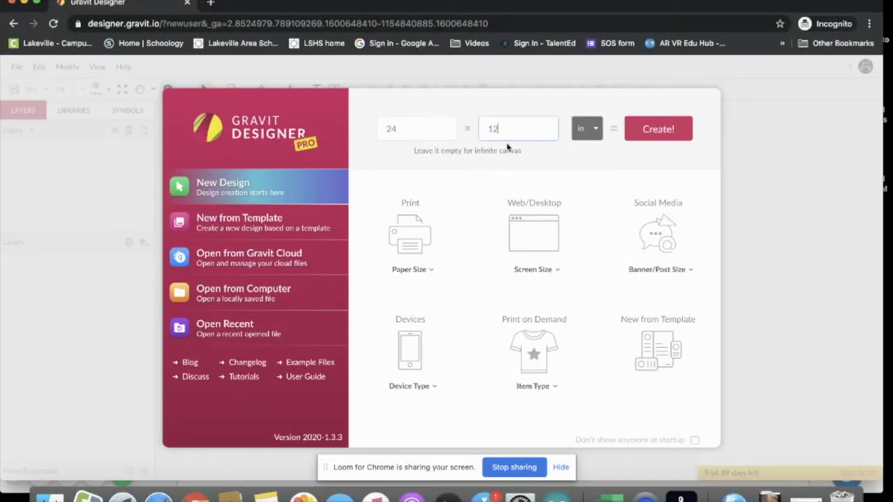
{"action": "left_click", "coordinate": [530, 155]}
{"action": "left_click", "coordinate": [657, 131]}
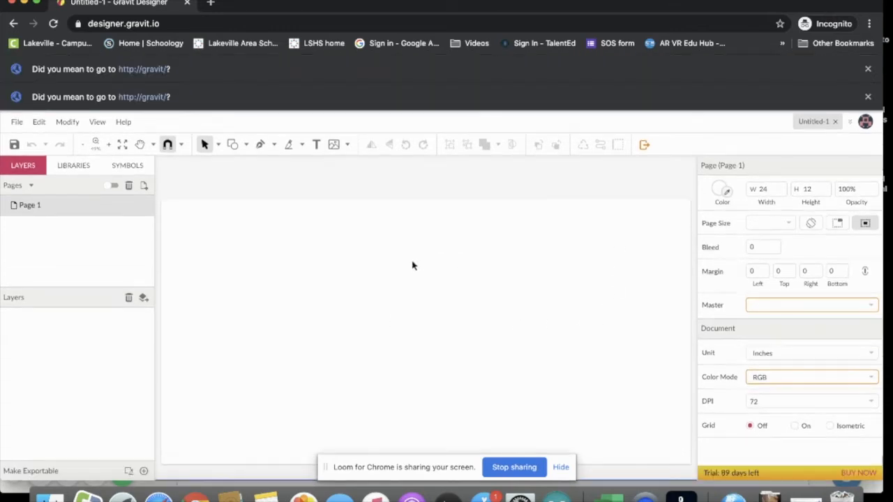
{"action": "left_click", "coordinate": [868, 96]}
{"action": "left_click", "coordinate": [869, 70]}
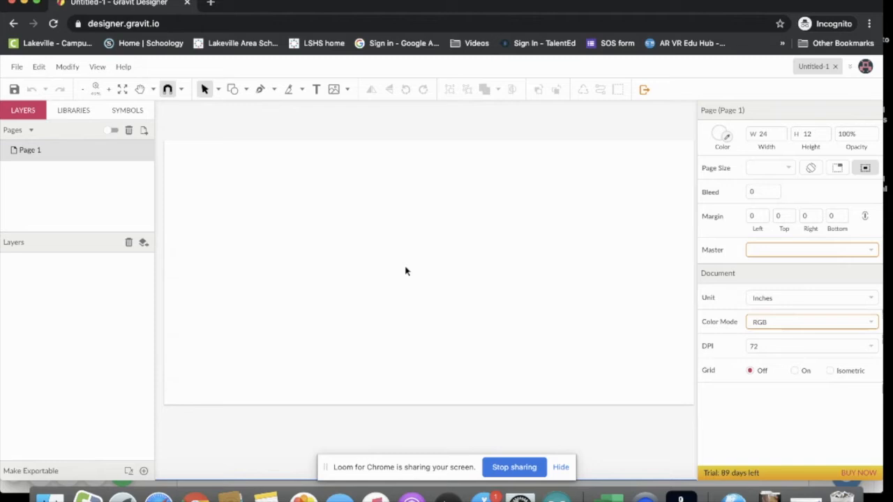
Draw a rectangle about 5.5 by 2.4 inches in the upper-left part of the page
{"action": "left_click", "coordinate": [244, 92]}
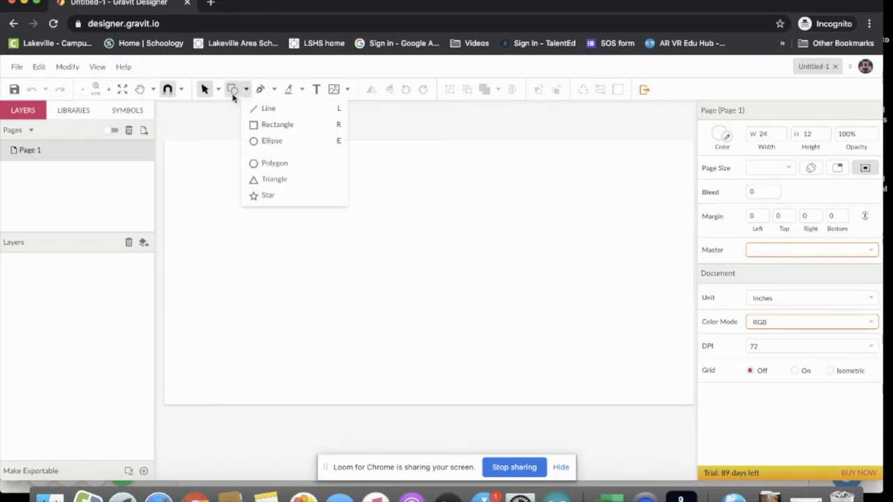
{"action": "left_click", "coordinate": [288, 125]}
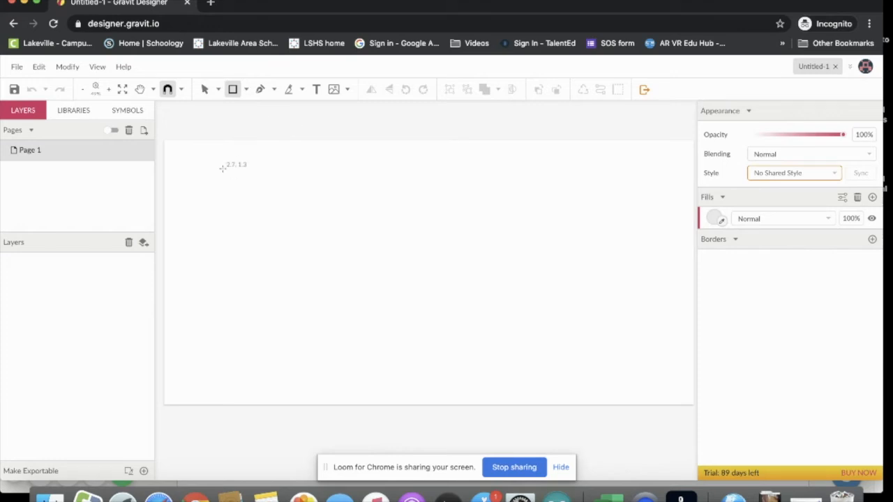
{"action": "mouse_move", "coordinate": [223, 169]}
{"action": "left_mouse_down"}
{"action": "mouse_move", "coordinate": [393, 235]}
{"action": "mouse_move", "coordinate": [295, 213]}
{"action": "mouse_move", "coordinate": [351, 220]}
{"action": "mouse_move", "coordinate": [315, 213]}
{"action": "mouse_move", "coordinate": [328, 221]}
{"action": "left_mouse_up"}
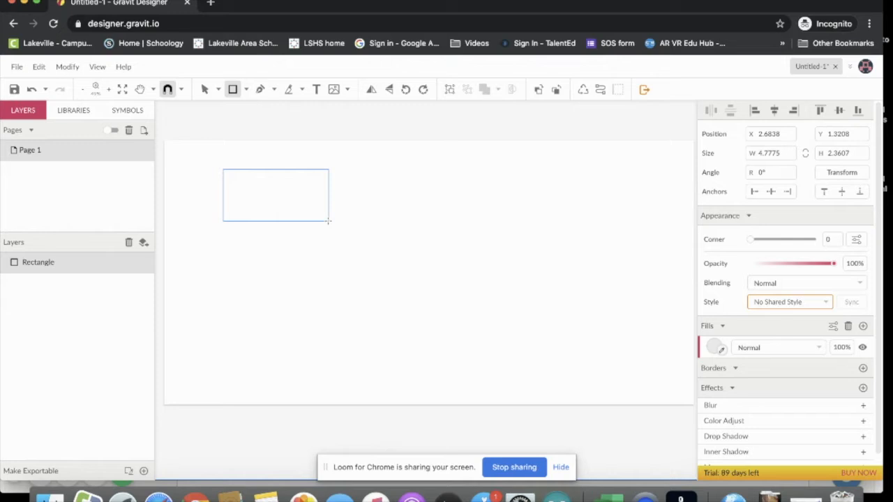
{"action": "mouse_move", "coordinate": [328, 220]}
{"action": "left_mouse_down"}
{"action": "mouse_move", "coordinate": [315, 211]}
{"action": "mouse_move", "coordinate": [346, 223]}
{"action": "left_mouse_up"}
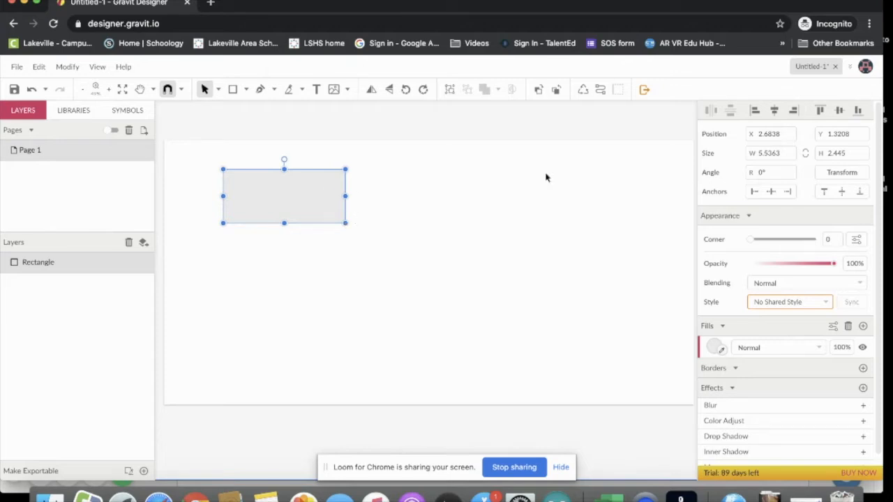
Set the rectangle's size to 5 inches wide and 2 inches high
{"action": "left_click", "coordinate": [786, 153]}
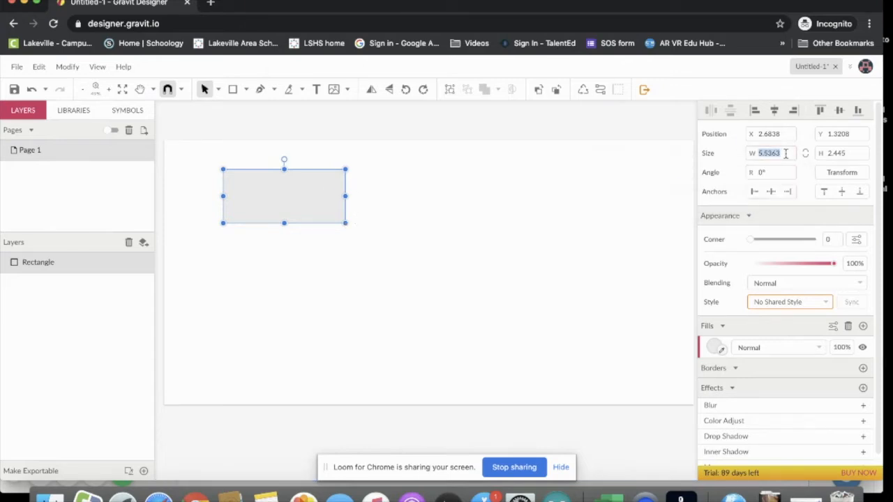
{"action": "type", "text": "5"}
{"action": "key", "text": "Tab"}
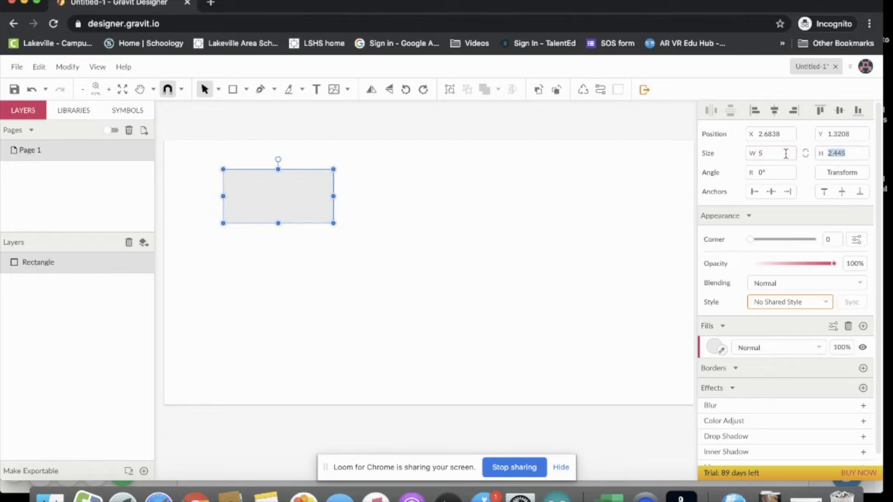
{"action": "type", "text": "2"}
{"action": "key", "text": "Return"}
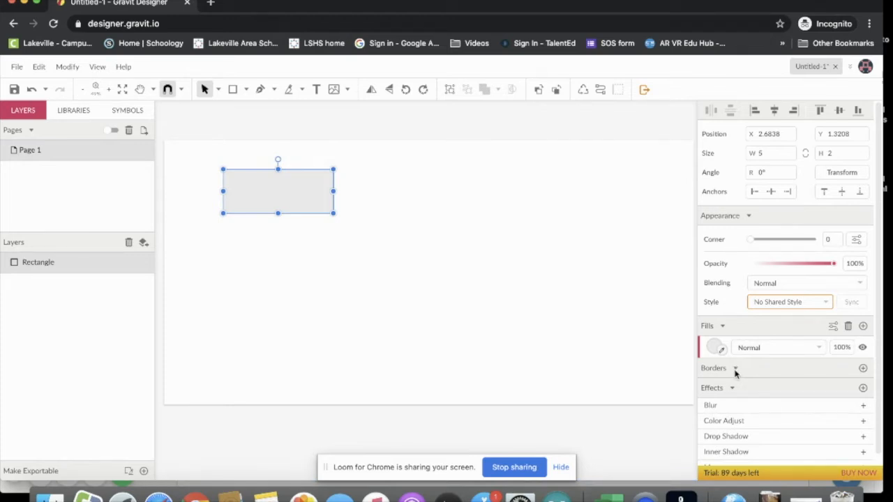
Add a border to the rectangle and set its color to pure red, #FF0000, after trying blue
{"action": "left_click", "coordinate": [863, 369]}
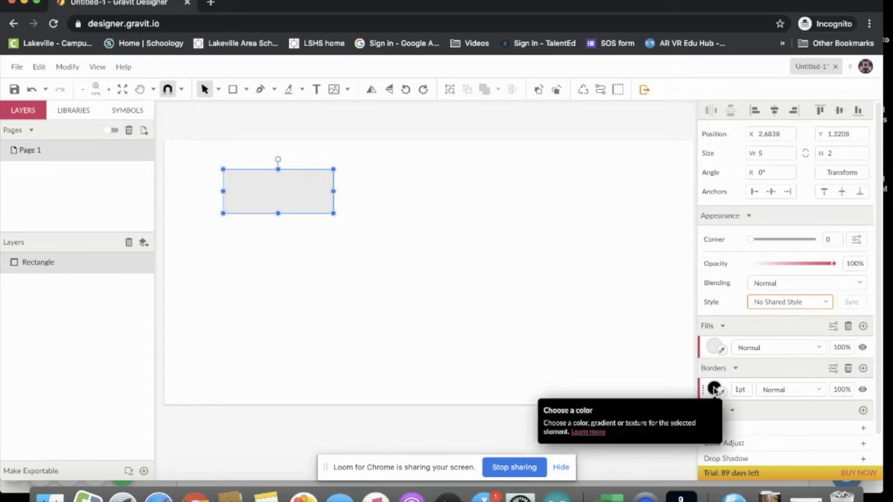
{"action": "left_click", "coordinate": [714, 388]}
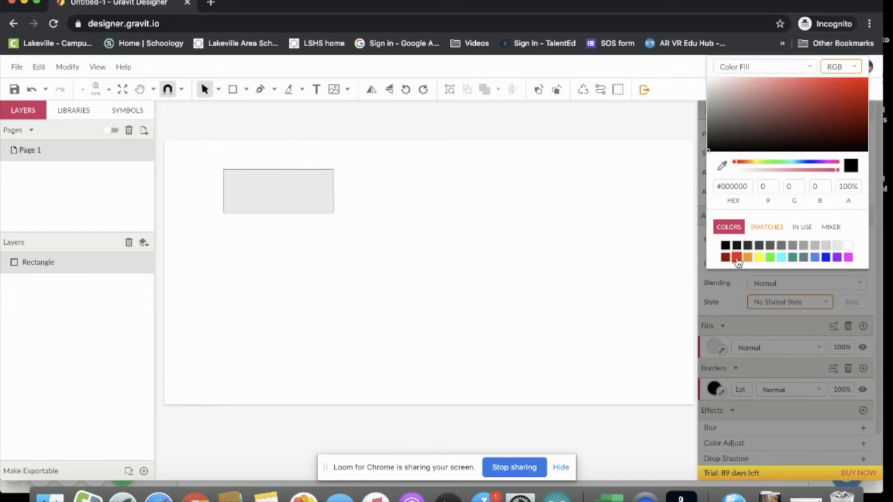
{"action": "left_click", "coordinate": [737, 258]}
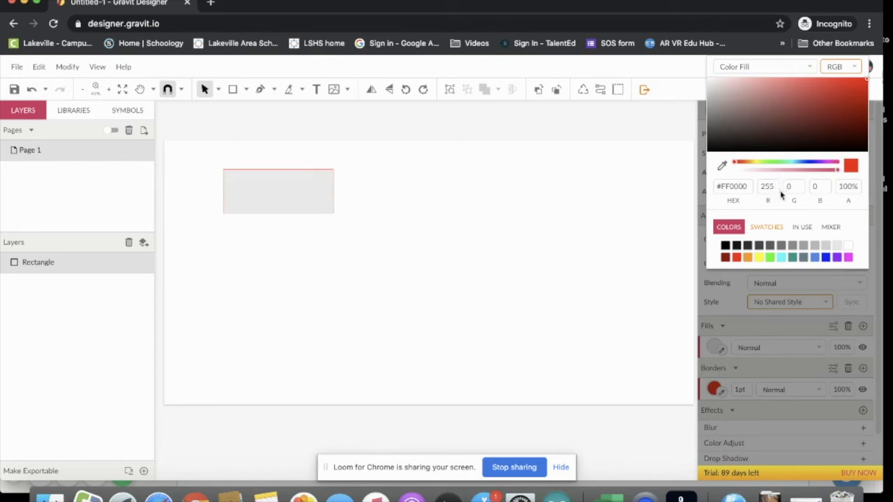
{"action": "left_click", "coordinate": [826, 258]}
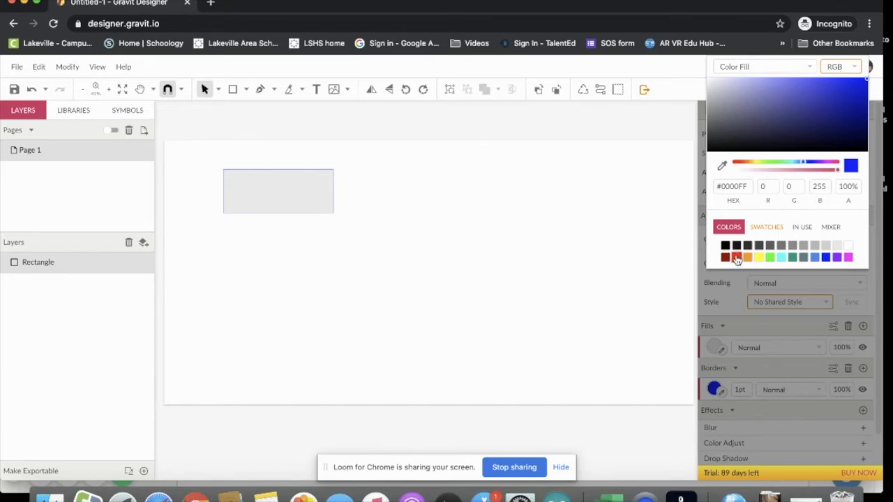
{"action": "left_click", "coordinate": [737, 259]}
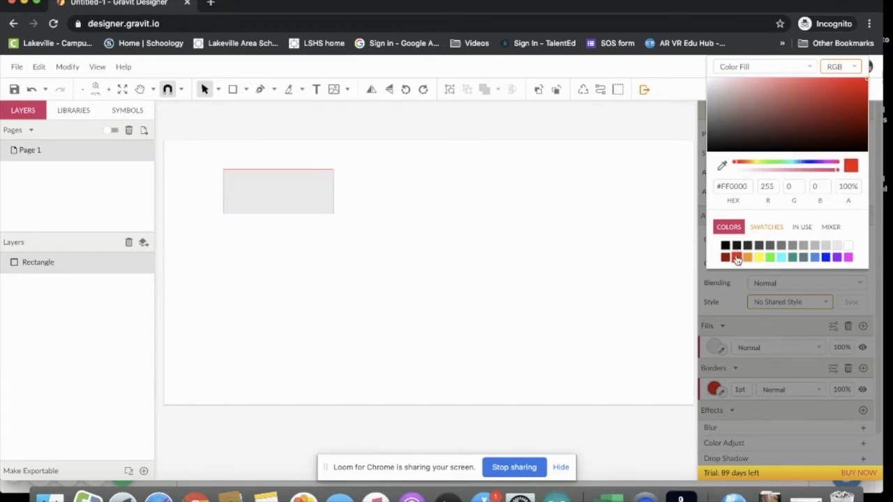
{"action": "left_click", "coordinate": [650, 264]}
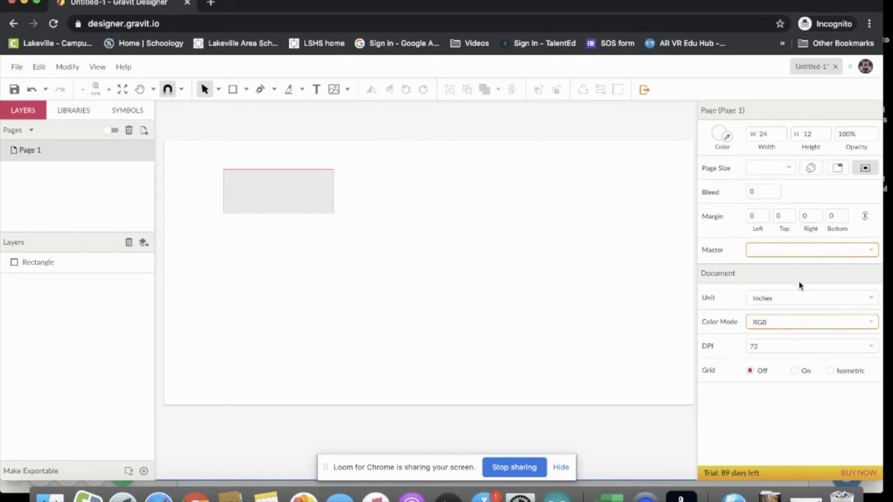
Change the rectangle's fill color to white, #FFFFFF
{"action": "left_click", "coordinate": [305, 205]}
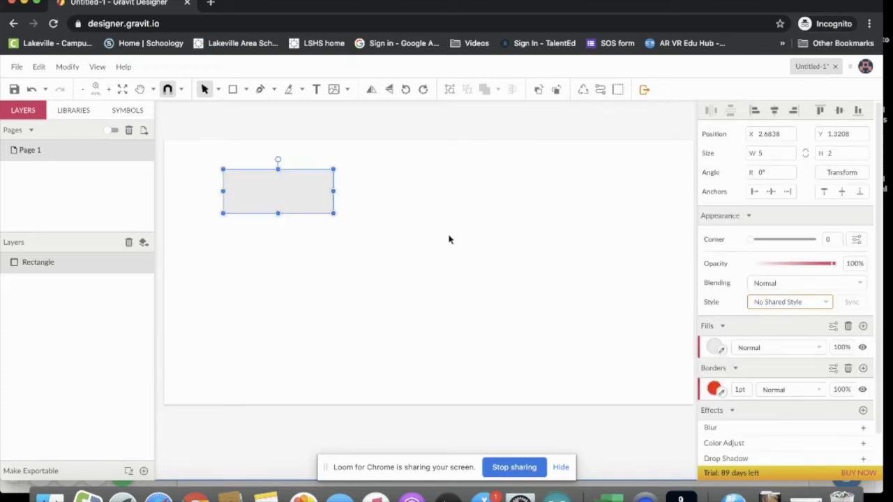
{"action": "left_click", "coordinate": [723, 350]}
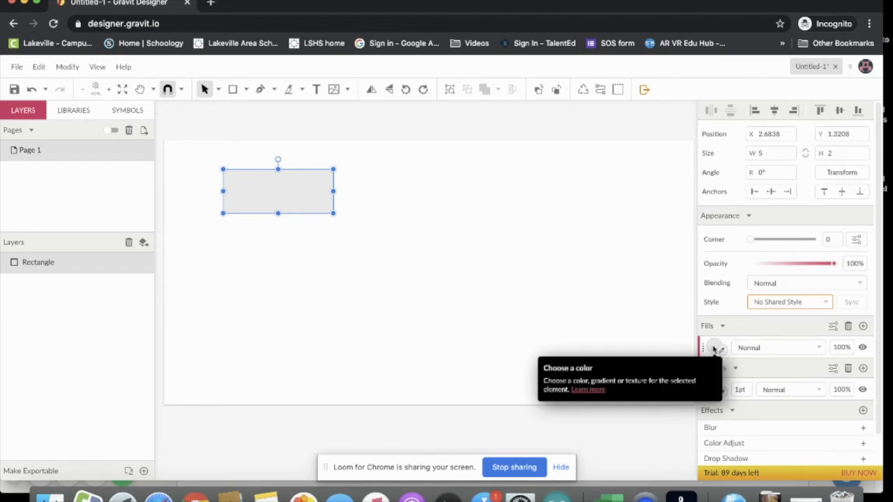
{"action": "left_click", "coordinate": [714, 349]}
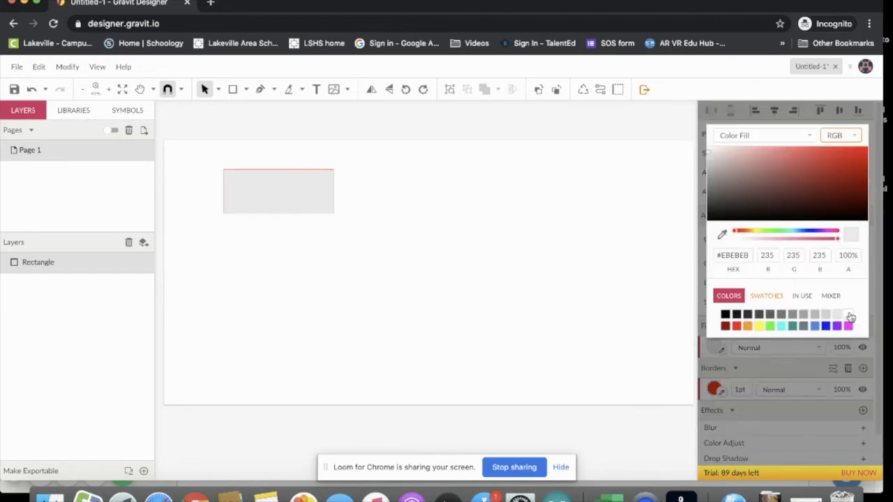
{"action": "left_click", "coordinate": [848, 314]}
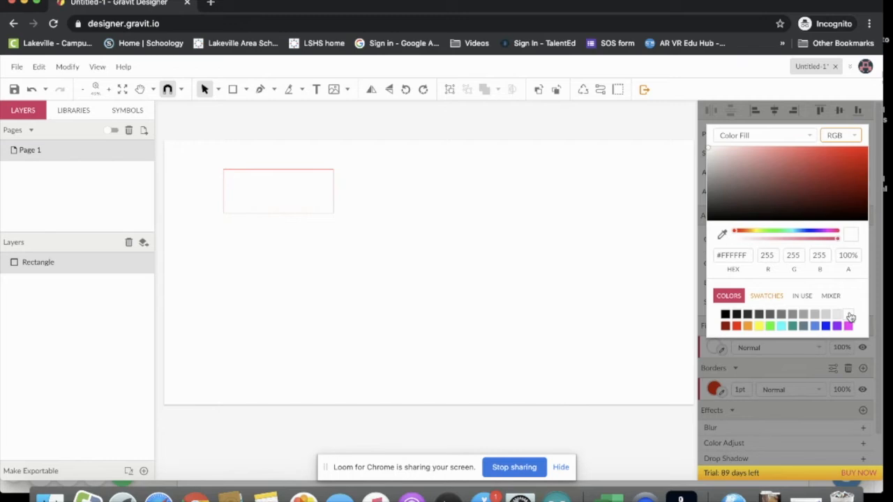
{"action": "left_click", "coordinate": [569, 303]}
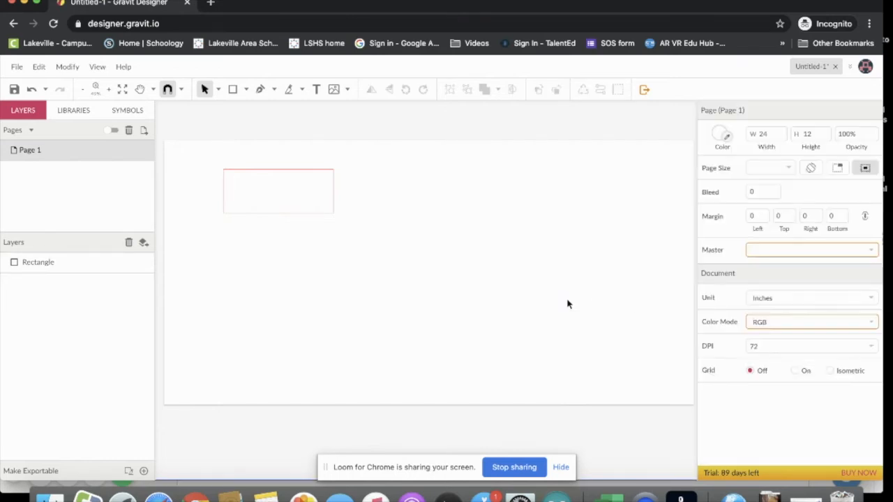
Duplicate the red-bordered rectangle and place the copy below the original
{"action": "left_click", "coordinate": [285, 189]}
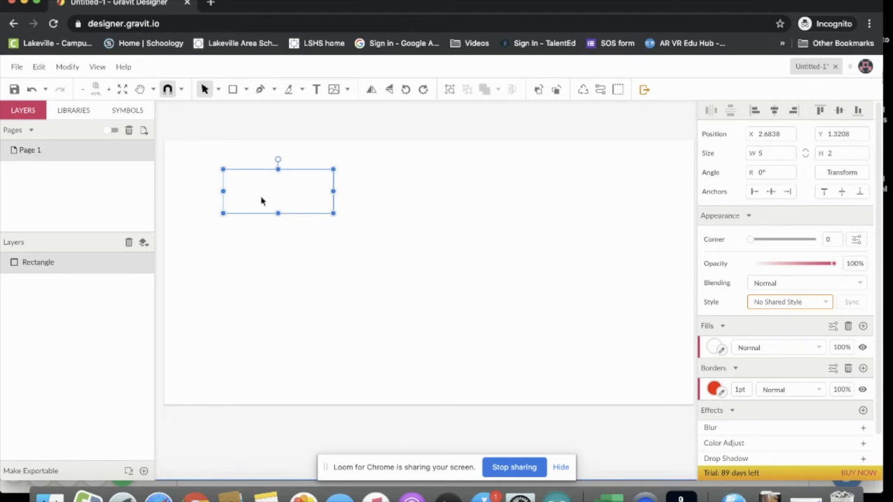
{"action": "key", "text": "ctrl+d"}
{"action": "left_click_drag", "start_coordinate": [275, 197], "coordinate": [268, 261]}
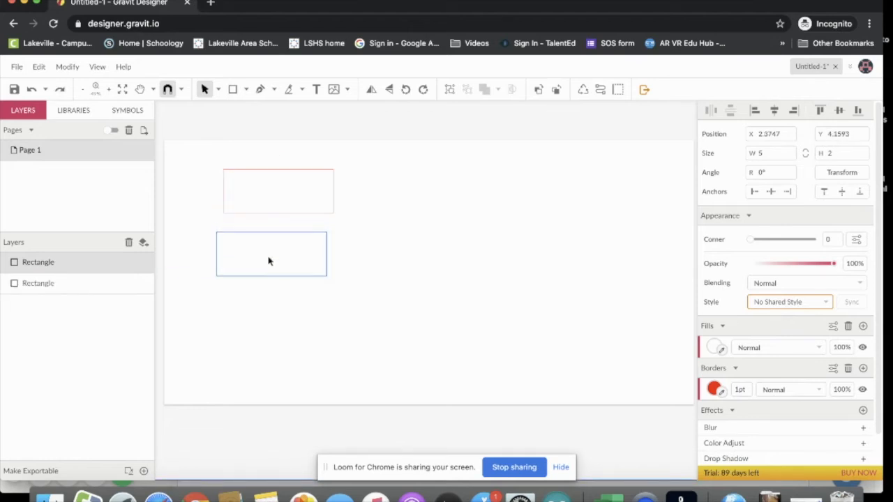
Duplicate the original rectangle again beside it on its right, and align the lower copy with the original's left edge
{"action": "left_click", "coordinate": [278, 199]}
{"action": "key", "text": "ctrl+d"}
{"action": "left_click_drag", "start_coordinate": [276, 193], "coordinate": [395, 195]}
{"action": "left_click_drag", "start_coordinate": [283, 251], "coordinate": [299, 236]}
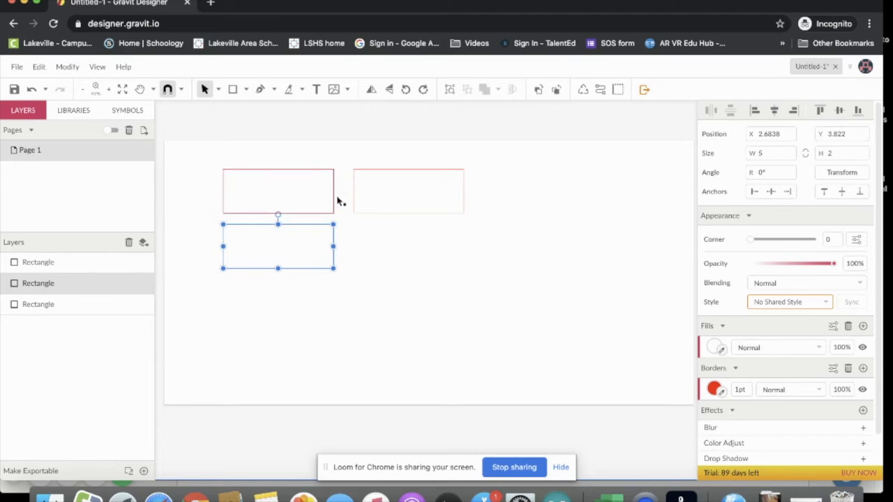
{"action": "mouse_move", "coordinate": [404, 195]}
{"action": "left_mouse_down"}
{"action": "mouse_move", "coordinate": [390, 196]}
{"action": "mouse_move", "coordinate": [401, 190]}
{"action": "left_mouse_up"}
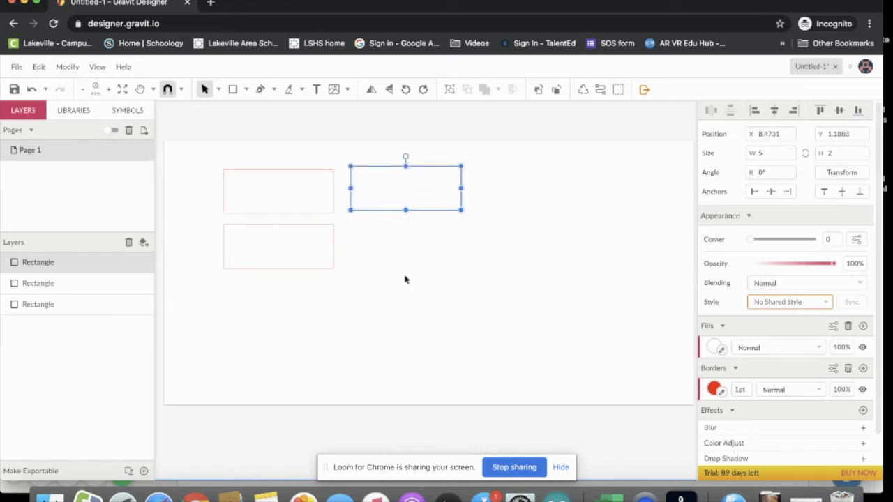
Change the border color of the upper-right rectangle to blue and select the original rectangle
{"action": "left_click", "coordinate": [714, 388]}
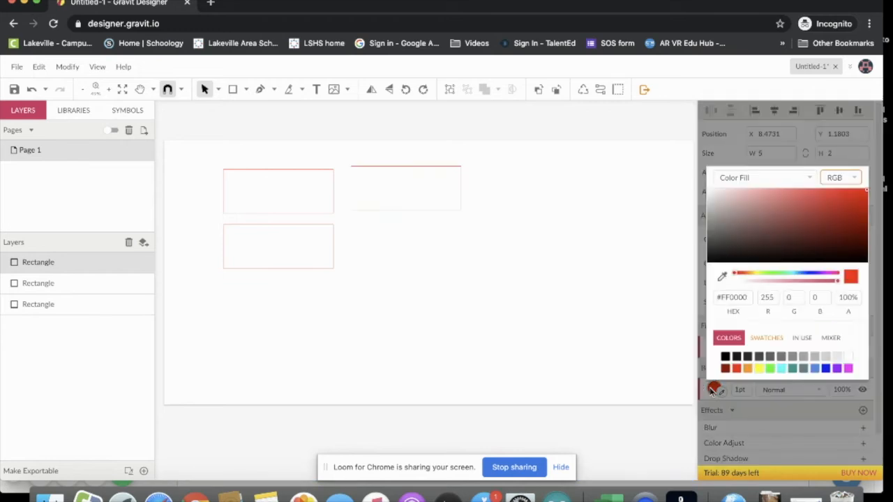
{"action": "left_click", "coordinate": [825, 368]}
{"action": "left_click", "coordinate": [520, 333]}
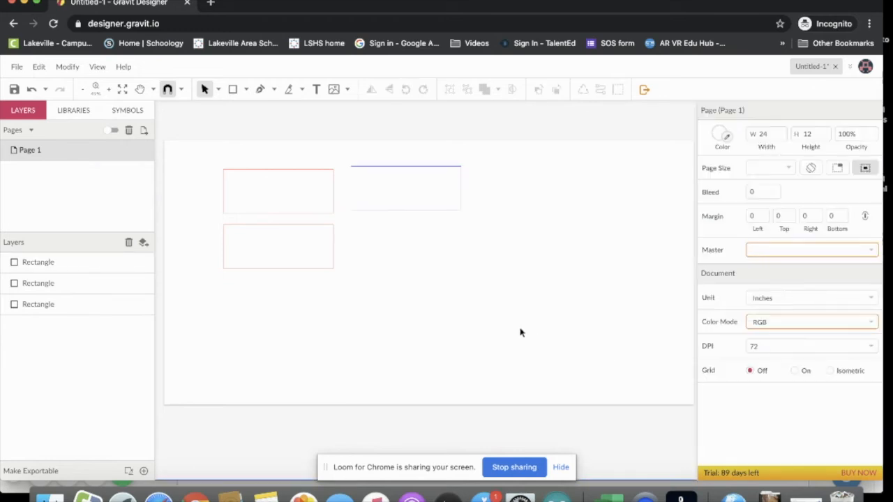
{"action": "left_click", "coordinate": [287, 198]}
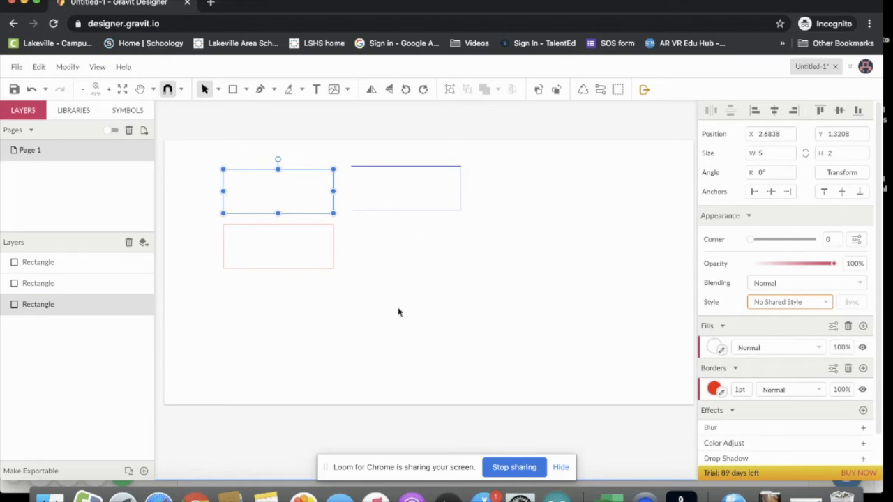
Draw a text frame about 4.02 × 1.29 inches inside the blue-bordered rectangle and enter "STEM Academy"
{"action": "left_click", "coordinate": [316, 90]}
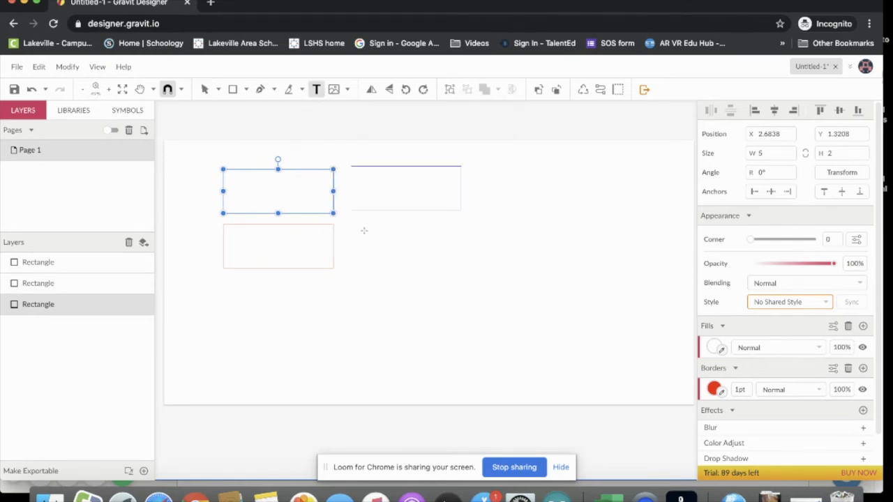
{"action": "left_click_drag", "start_coordinate": [361, 173], "coordinate": [450, 203]}
{"action": "type", "text": "s"}
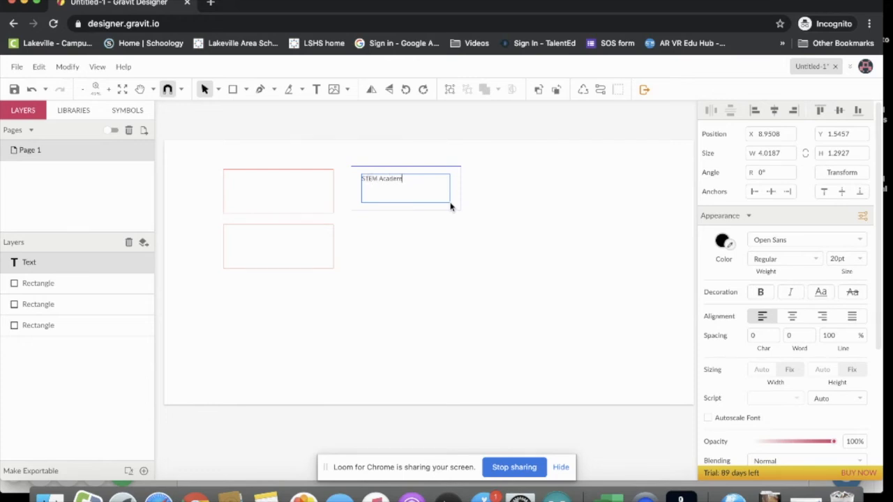
Change the font of the whole "STEM Academy" text to Oleo Script Swash Caps
{"action": "triple_click", "coordinate": [391, 181]}
{"action": "left_click", "coordinate": [799, 240]}
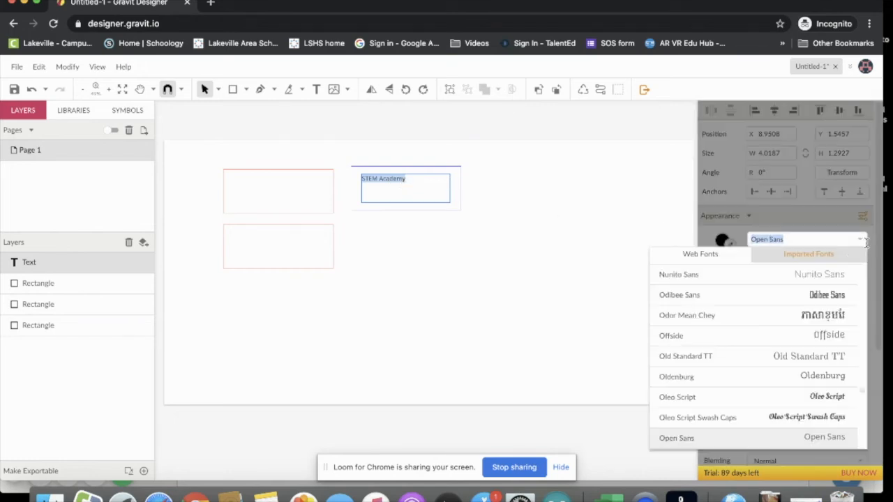
{"action": "left_click", "coordinate": [837, 417]}
Try font sizes of 60 pt and 50 pt on the "STEM Academy" text
{"action": "left_click", "coordinate": [851, 259]}
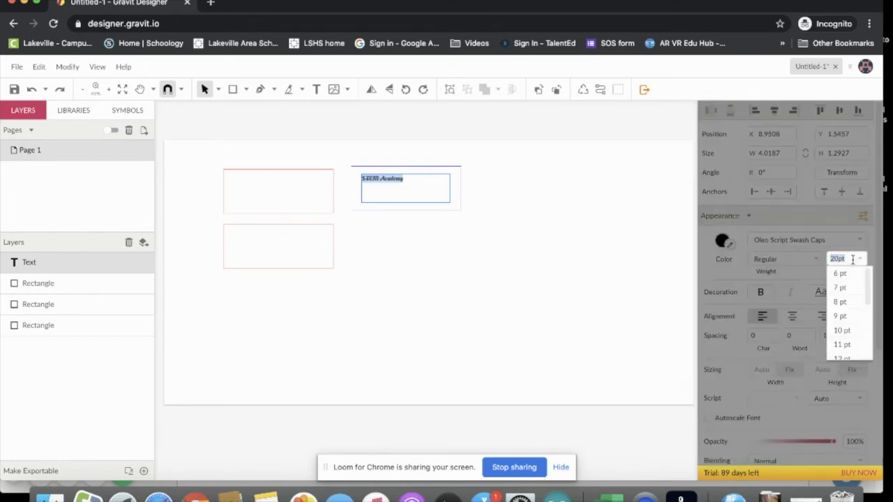
{"action": "scroll", "coordinate": [851, 347], "scroll_direction": "down", "scroll_amount": 5}
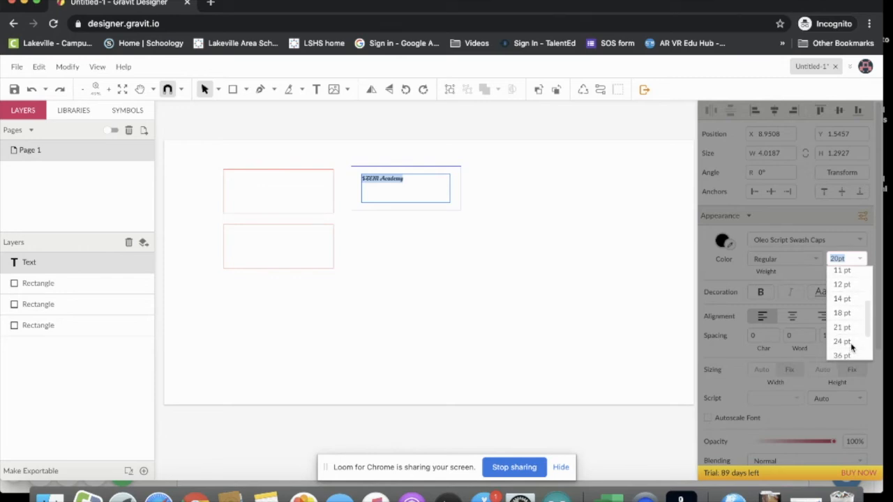
{"action": "left_click", "coordinate": [842, 338]}
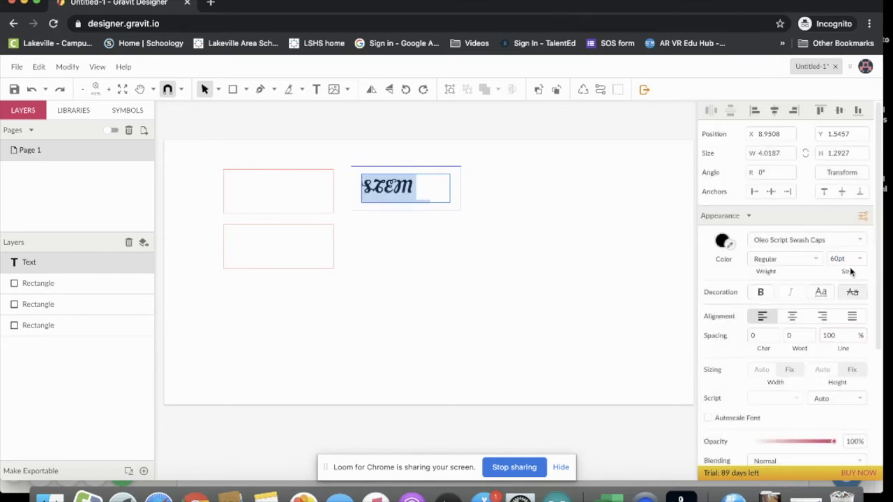
{"action": "left_click", "coordinate": [845, 259]}
{"action": "type", "text": "50"}
{"action": "key", "text": "Return"}
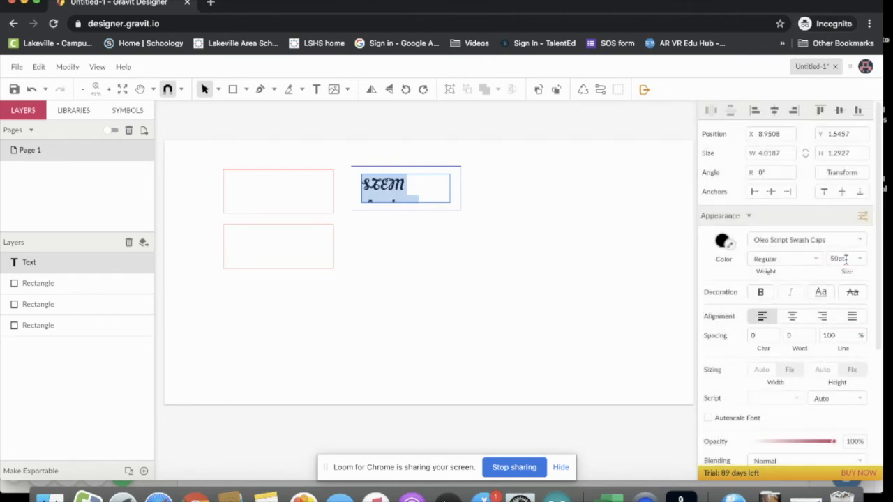
Set the "STEM Academy" font size to 40 pt and finish editing the text
{"action": "left_click", "coordinate": [846, 258]}
{"action": "type", "text": "40"}
{"action": "key", "text": "Return"}
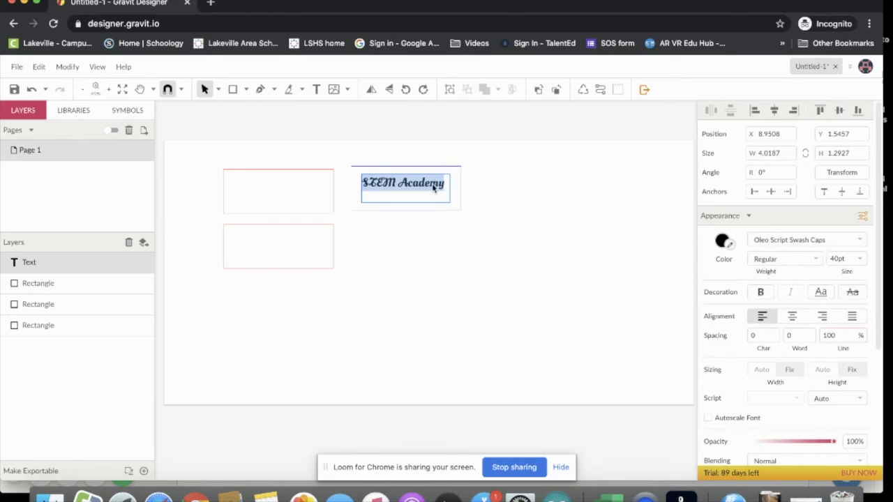
{"action": "key", "text": "Escape"}
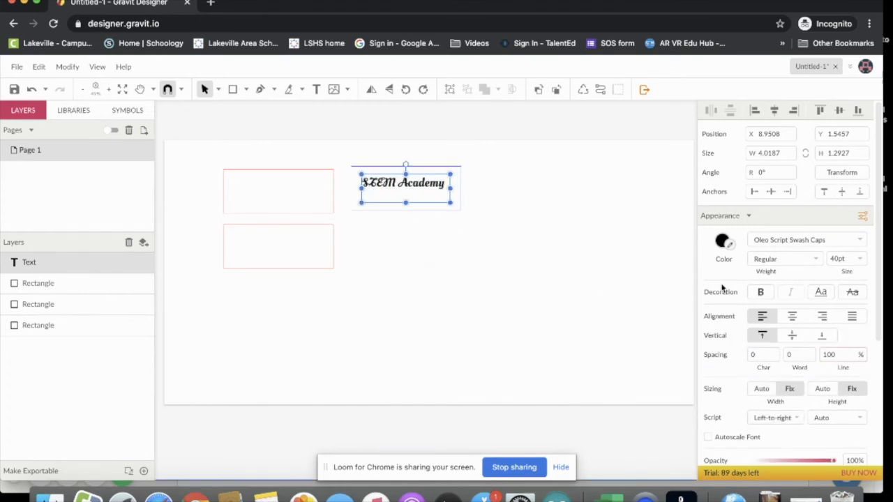
Move the "STEM Academy" text out of the blue-bordered rectangle to just below it, at about X 10.38, Y 3.68 inches
{"action": "scroll", "coordinate": [803, 319], "scroll_direction": "down", "scroll_amount": 4}
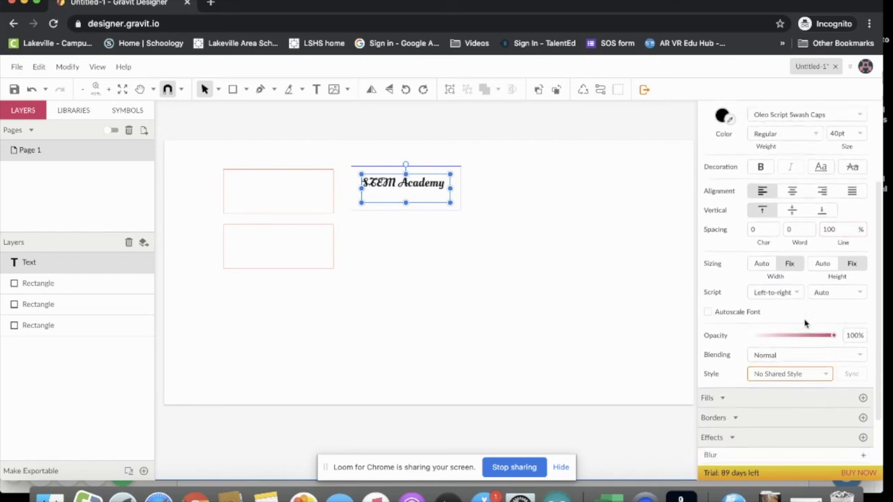
{"action": "scroll", "coordinate": [804, 323], "scroll_direction": "down", "scroll_amount": 1}
{"action": "left_click_drag", "start_coordinate": [423, 180], "coordinate": [456, 232]}
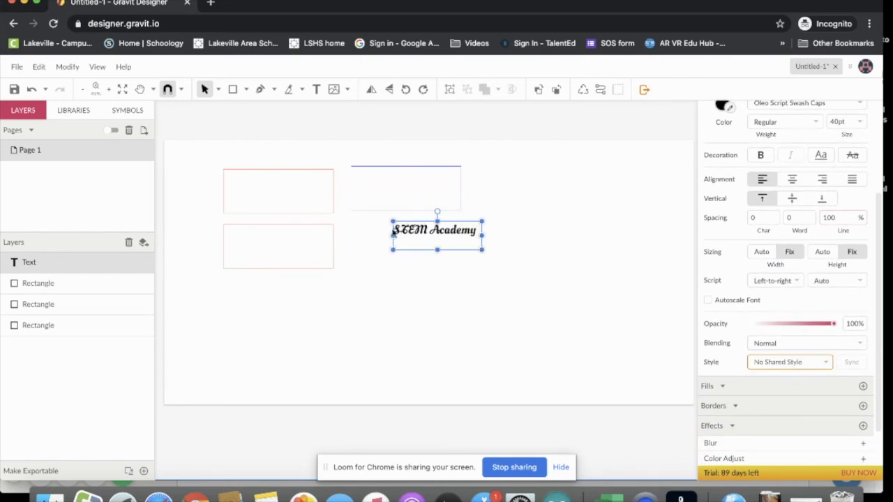
Add a 1 pt border to the "STEM Academy" text and color it red, #FF0000
{"action": "left_click", "coordinate": [862, 407]}
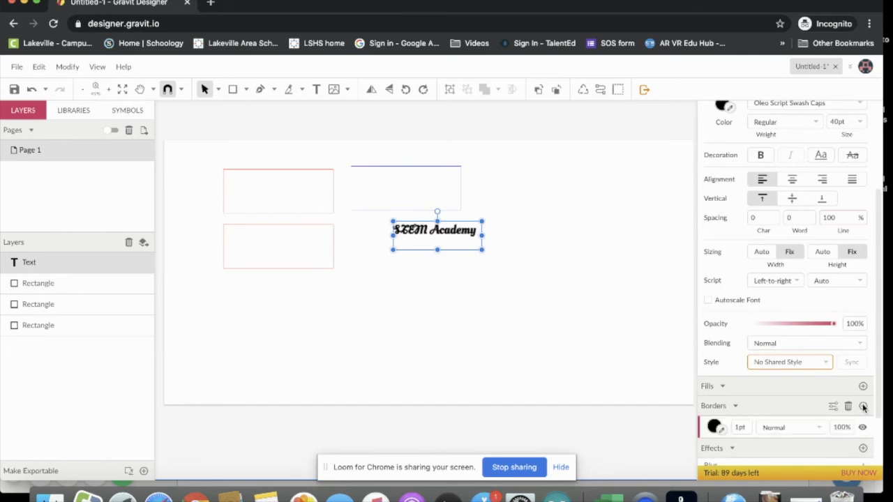
{"action": "left_click", "coordinate": [711, 424]}
{"action": "left_click", "coordinate": [725, 407]}
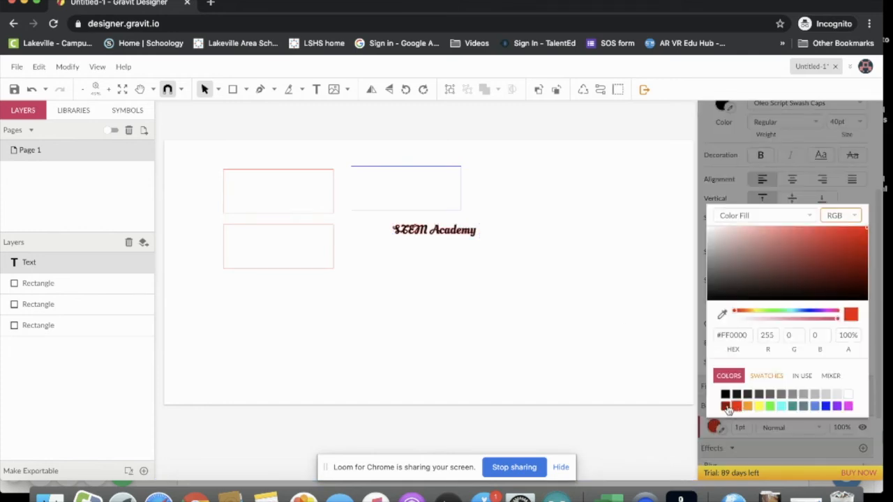
{"action": "left_click", "coordinate": [494, 284]}
Select the "STEM Academy" text and magnify the view to 200% to examine its border
{"action": "left_click", "coordinate": [96, 90]}
{"action": "left_click", "coordinate": [427, 235]}
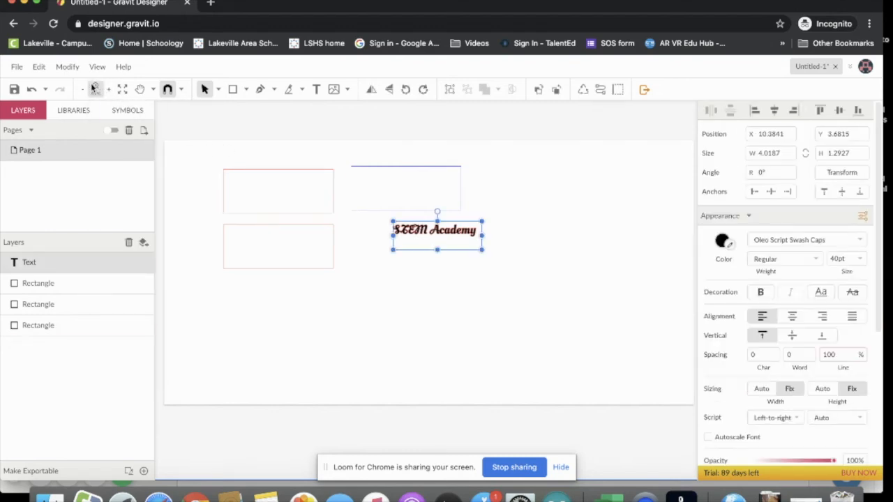
{"action": "left_click", "coordinate": [102, 88]}
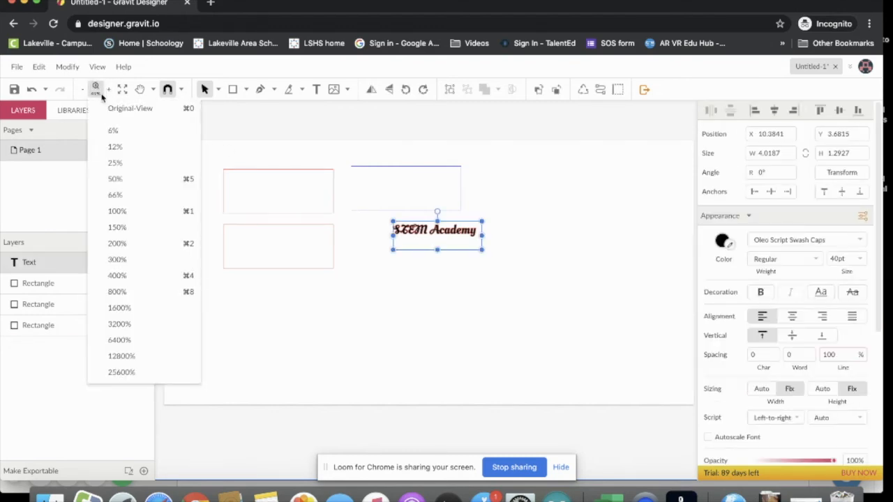
{"action": "left_click", "coordinate": [116, 243]}
{"action": "scroll", "coordinate": [381, 209], "scroll_direction": "up", "scroll_amount": 3}
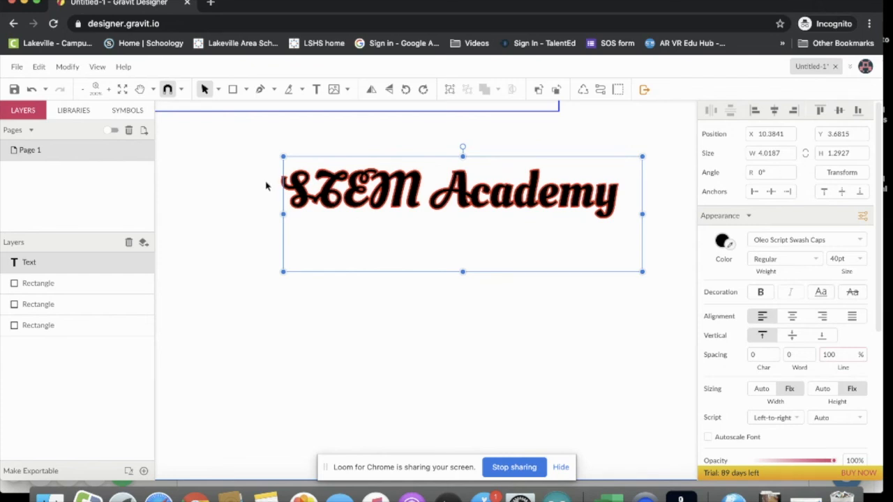
{"action": "scroll", "coordinate": [266, 185], "scroll_direction": "up", "scroll_amount": 2}
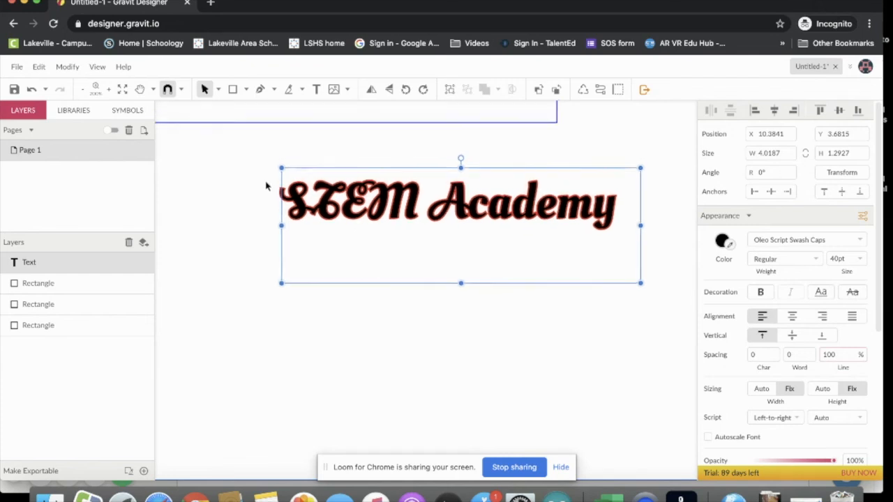
Return to the original view to examine the rectangles with the text, declining to sync the file to the cloud
{"action": "left_click", "coordinate": [98, 89]}
{"action": "left_click", "coordinate": [130, 108]}
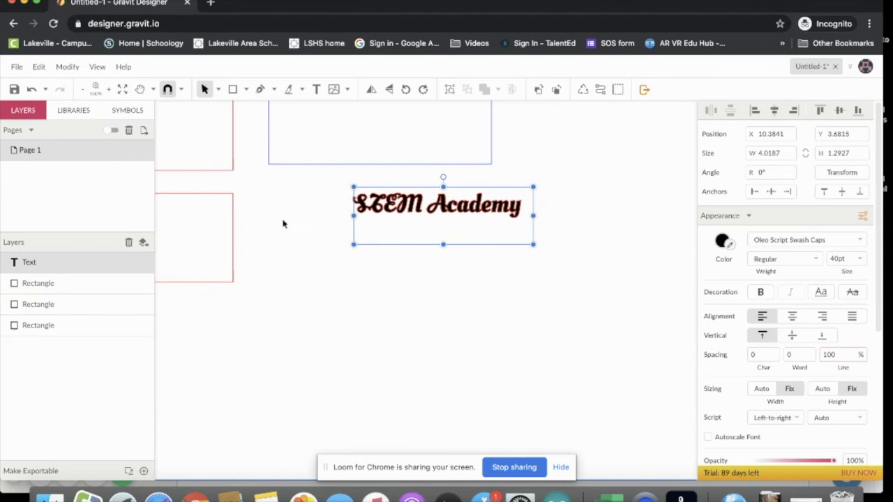
{"action": "scroll", "coordinate": [297, 231], "scroll_direction": "left", "scroll_amount": 2}
{"action": "scroll", "coordinate": [297, 231], "scroll_direction": "down", "scroll_amount": 2}
{"action": "scroll", "coordinate": [297, 231], "scroll_direction": "right", "scroll_amount": 2}
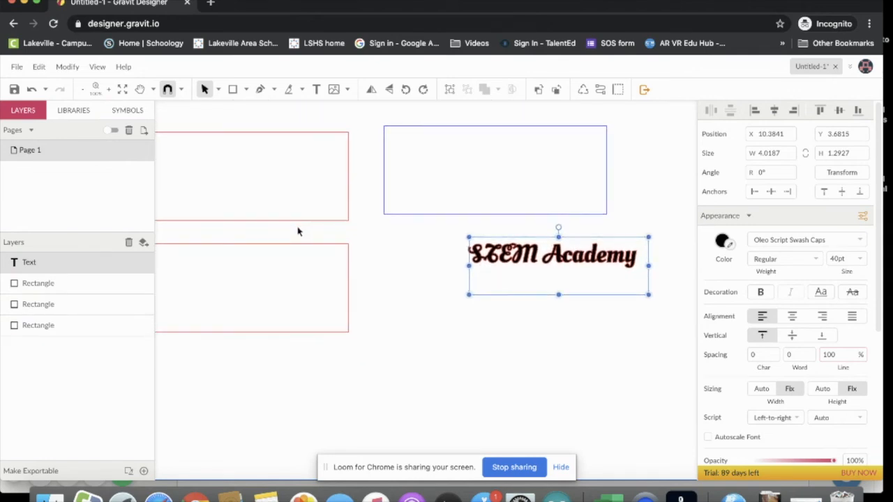
{"action": "left_click", "coordinate": [333, 90]}
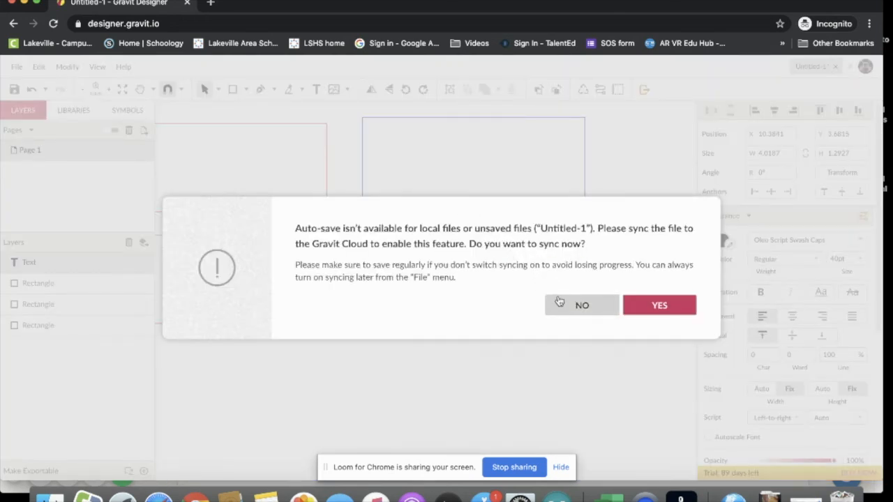
{"action": "left_click", "coordinate": [562, 302]}
{"action": "scroll", "coordinate": [422, 249], "scroll_direction": "left", "scroll_amount": 5}
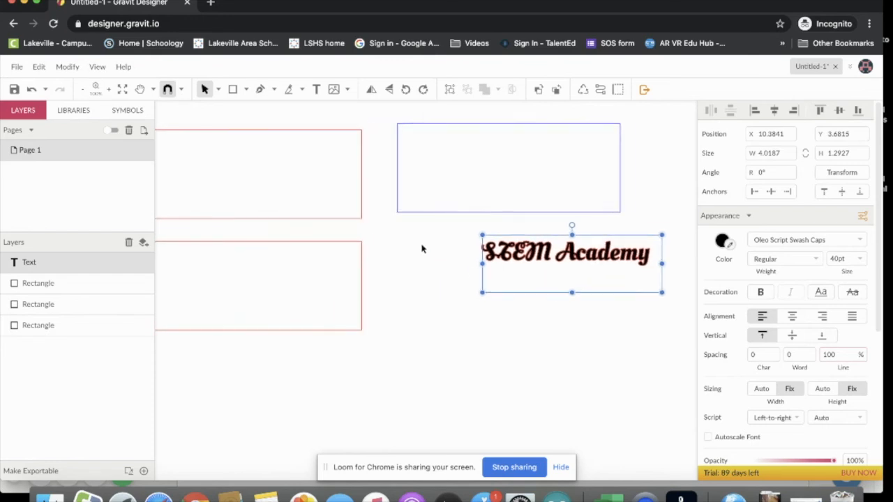
{"action": "scroll", "coordinate": [421, 249], "scroll_direction": "up", "scroll_amount": 2}
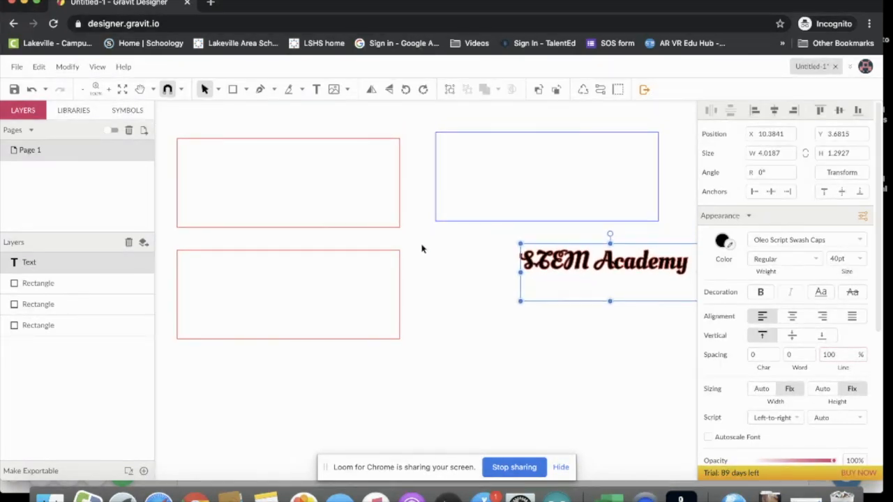
Start saving the design to Gravit Cloud, creating a folder named "EYF stuff" and choosing it as the destination
{"action": "left_click", "coordinate": [14, 90]}
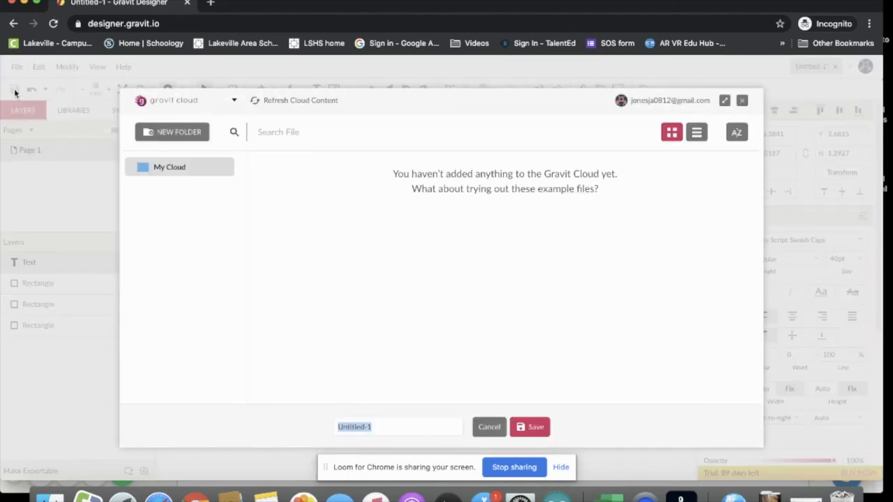
{"action": "left_click", "coordinate": [185, 134]}
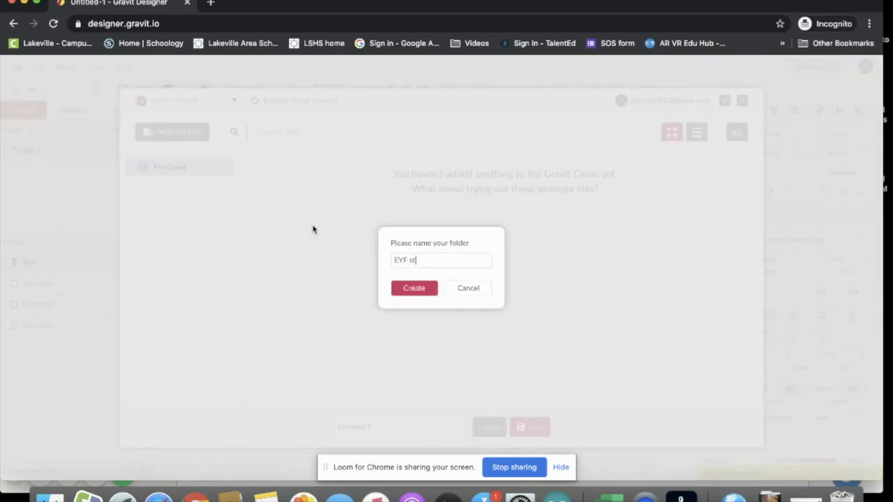
{"action": "type", "text": "EYF stuff"}
{"action": "key", "text": "Return"}
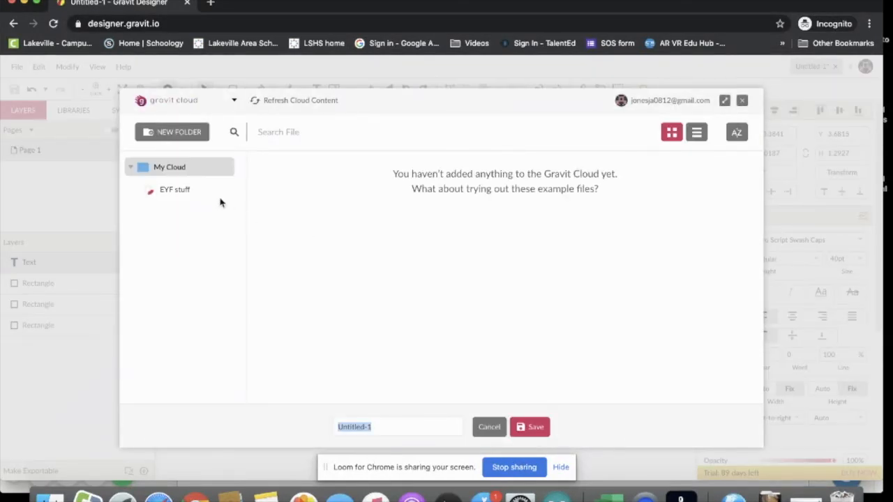
{"action": "left_click", "coordinate": [182, 196]}
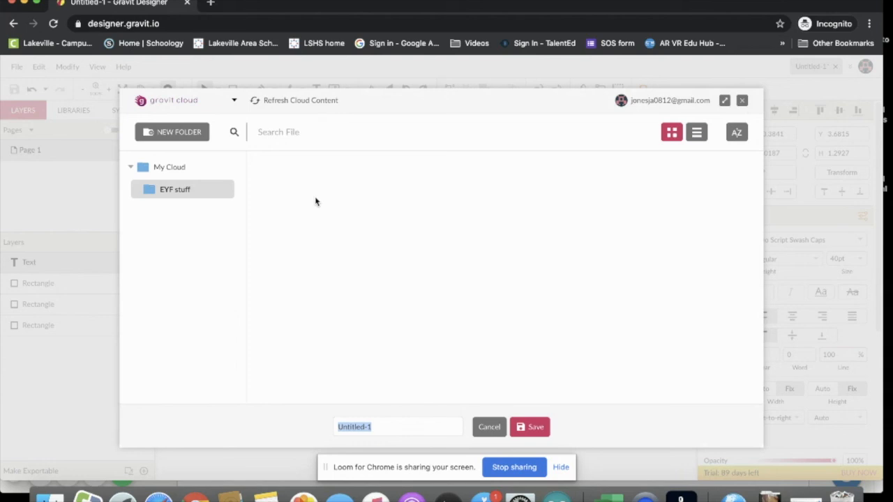
Name the design "Dominoes" and save it in the chosen cloud folder
{"action": "left_click", "coordinate": [389, 425]}
{"action": "left_click_drag", "start_coordinate": [389, 424], "coordinate": [303, 426]}
{"action": "type", "text": "Dominoes"}
{"action": "left_click", "coordinate": [537, 428]}
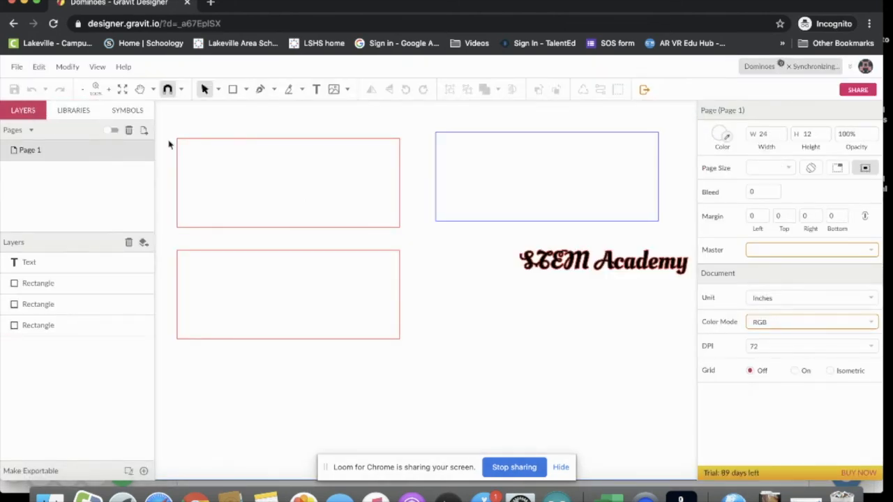
Browse the files available to open from the cloud to check the saved design
{"action": "left_click", "coordinate": [16, 68]}
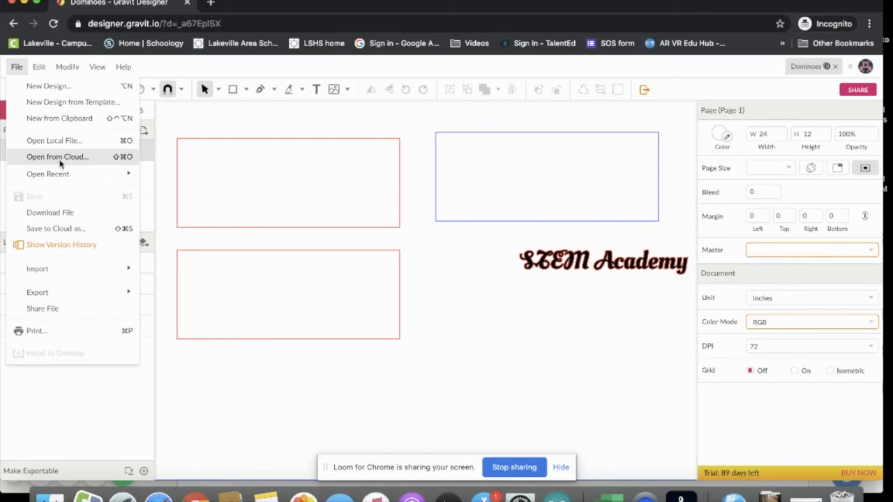
{"action": "left_click", "coordinate": [62, 158]}
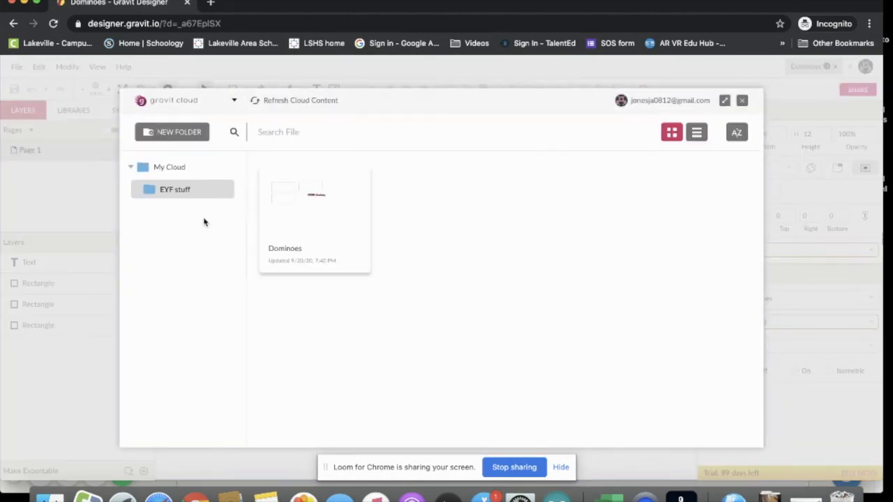